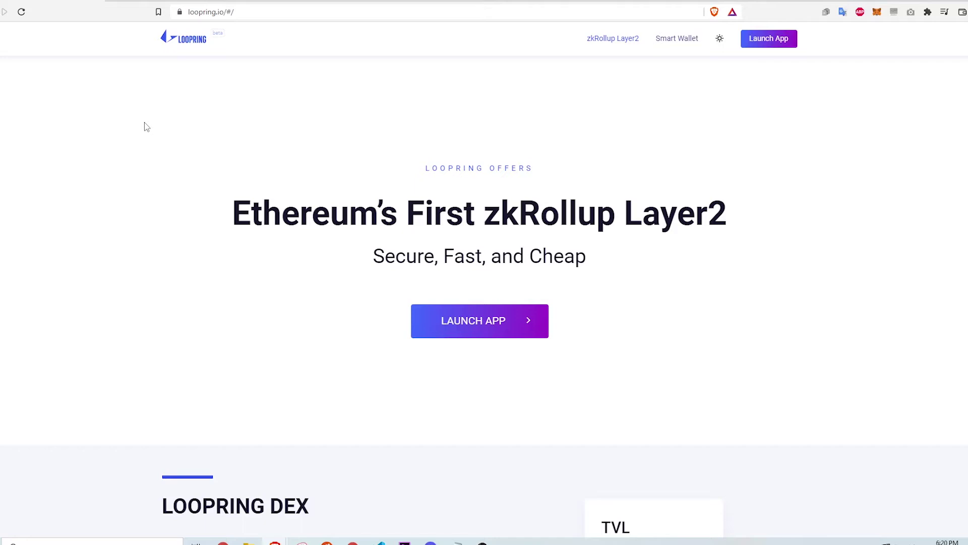
Step: Launch the Loopring app and connect the MetaMask wallet, approving the site connection
scroll(144, 122, "down", 7)
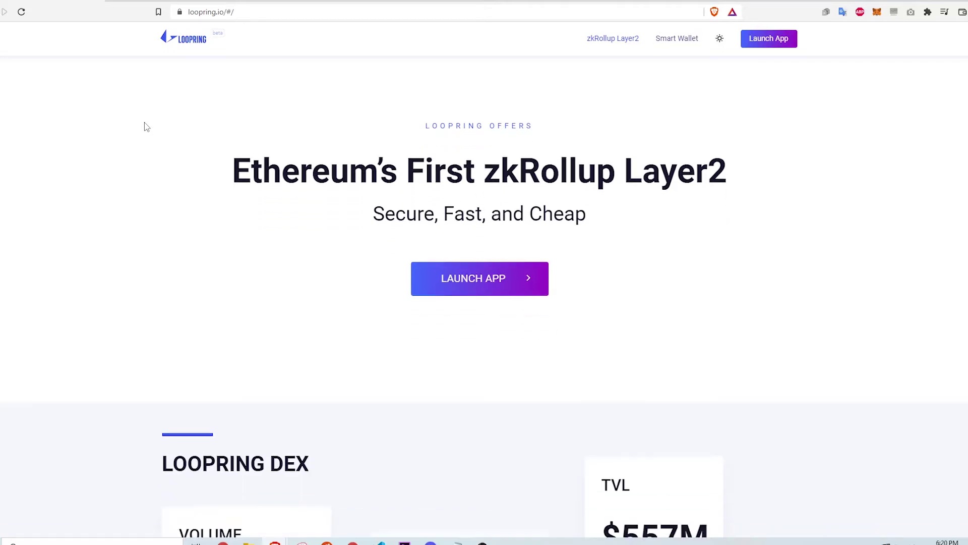
scroll(145, 122, "down", 8)
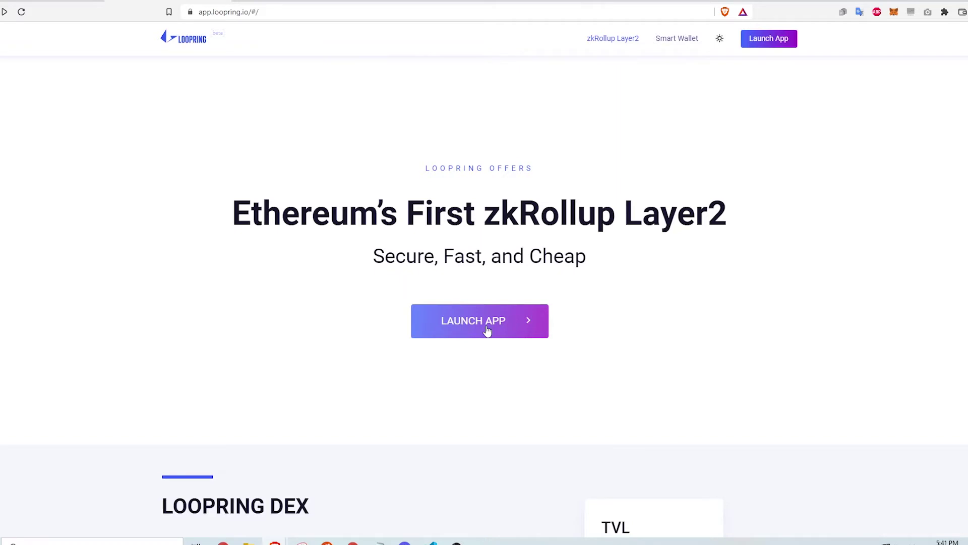
left_click(488, 330)
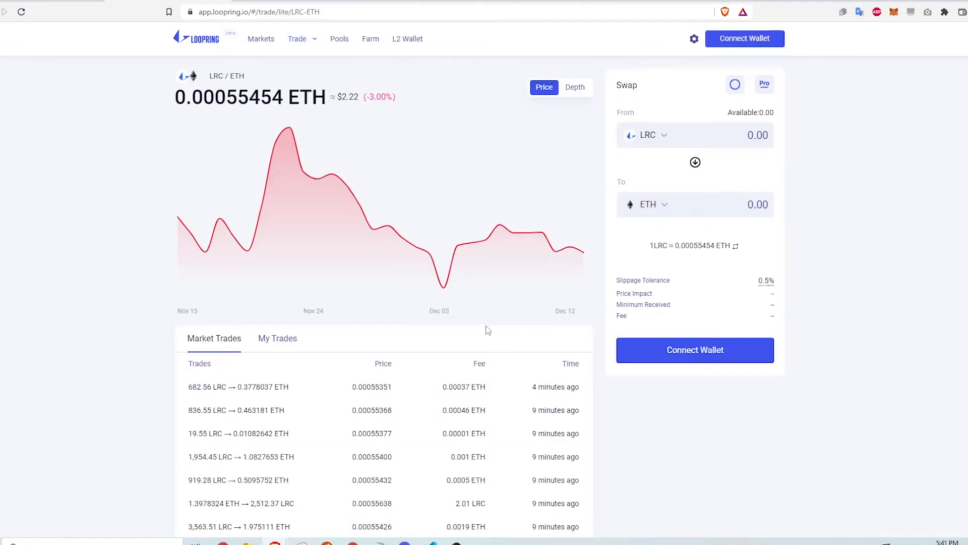
left_click(744, 39)
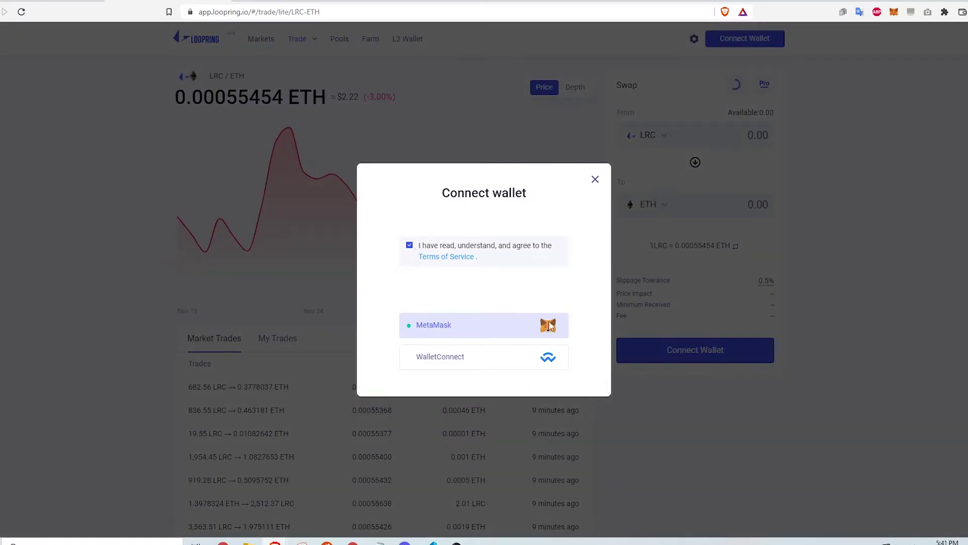
left_click(448, 330)
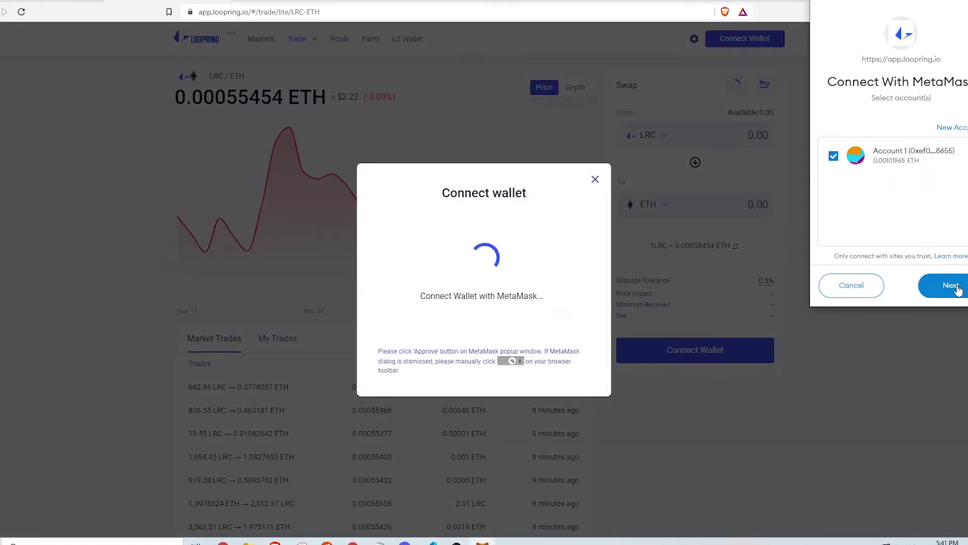
left_click(957, 289)
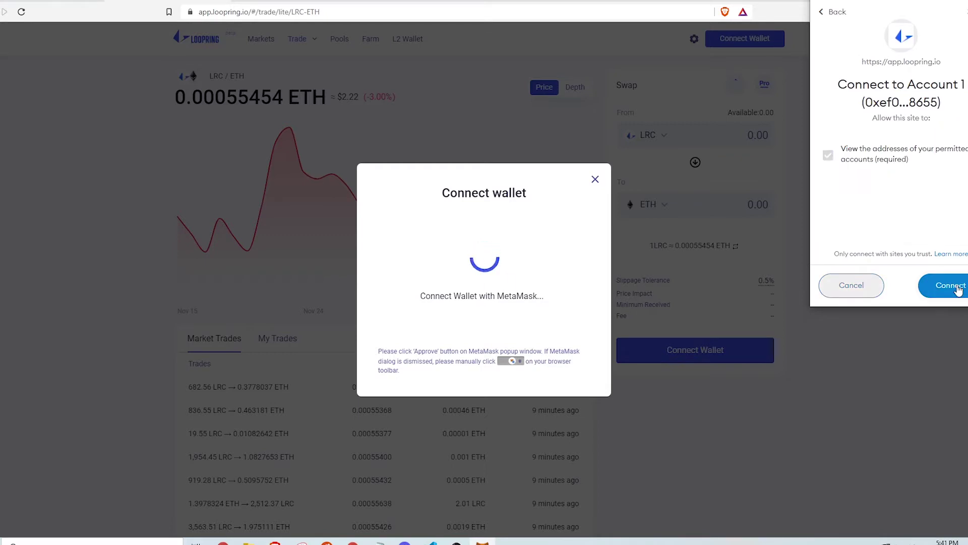
left_click(957, 287)
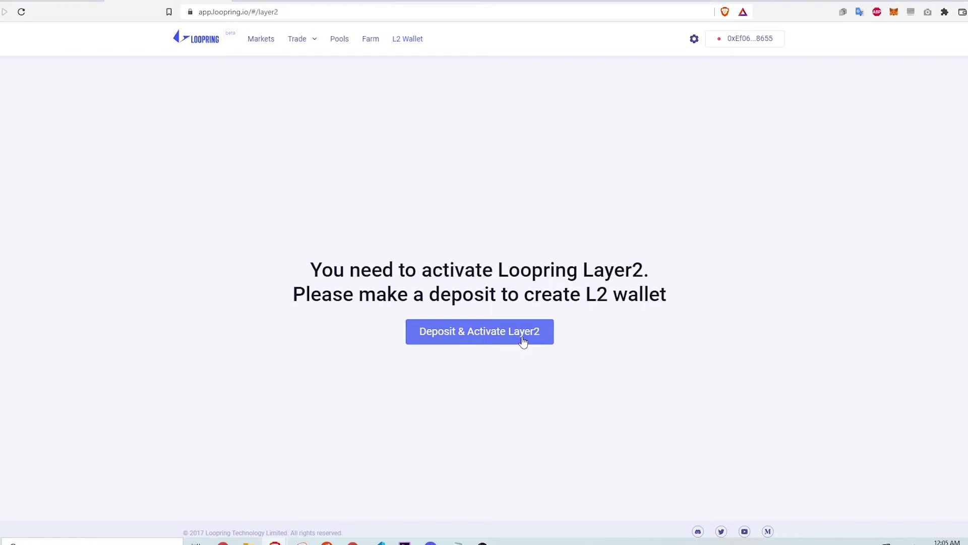
Step: Start the Layer2 activation deposit and enter 0.019 ETH as the amount
left_click(523, 342)
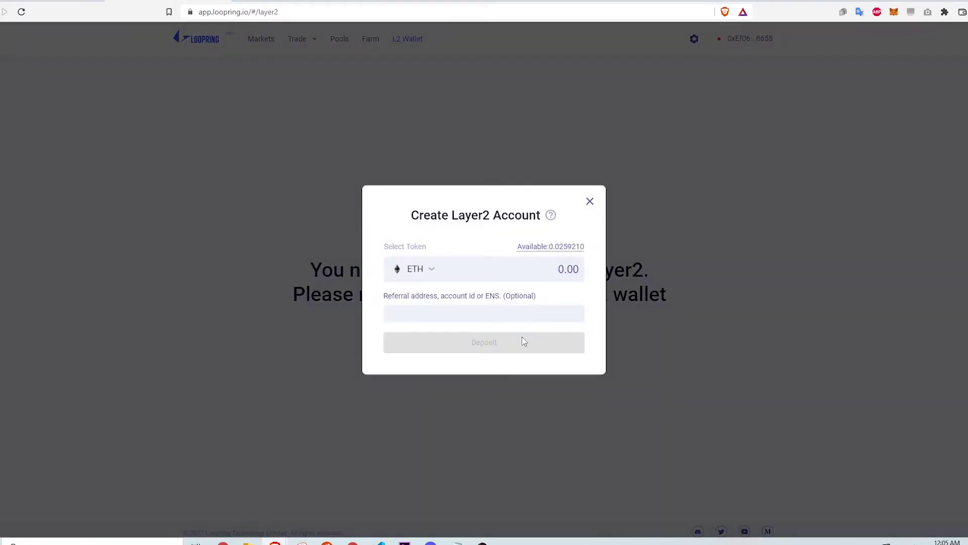
left_click(568, 271)
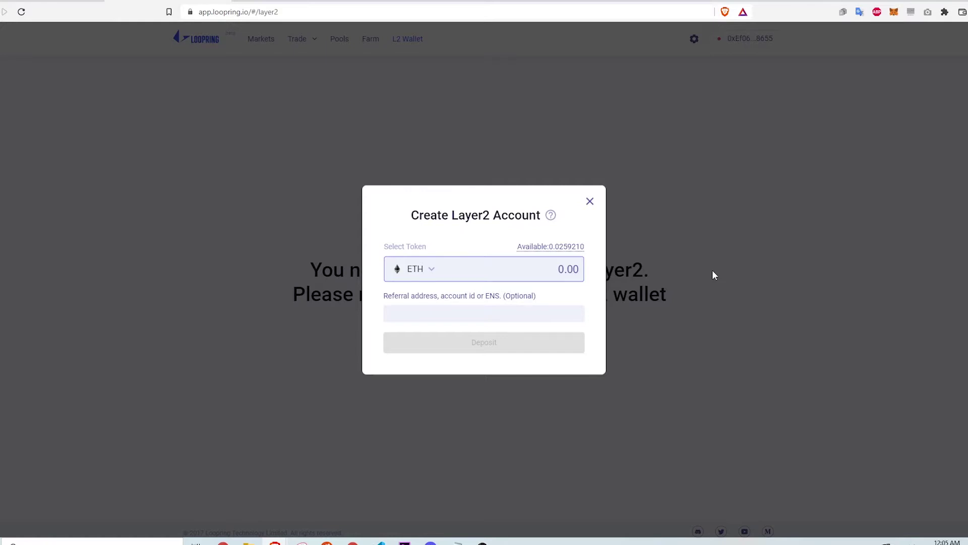
type("0.019")
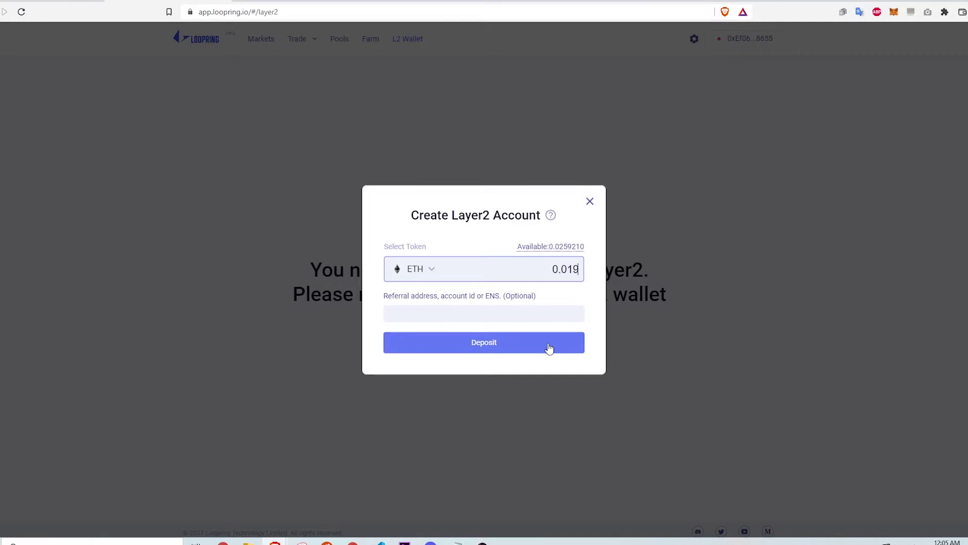
Step: Submit the 0.019 ETH deposit, confirm it in MetaMask, and dismiss the submitted notice
left_click(549, 347)
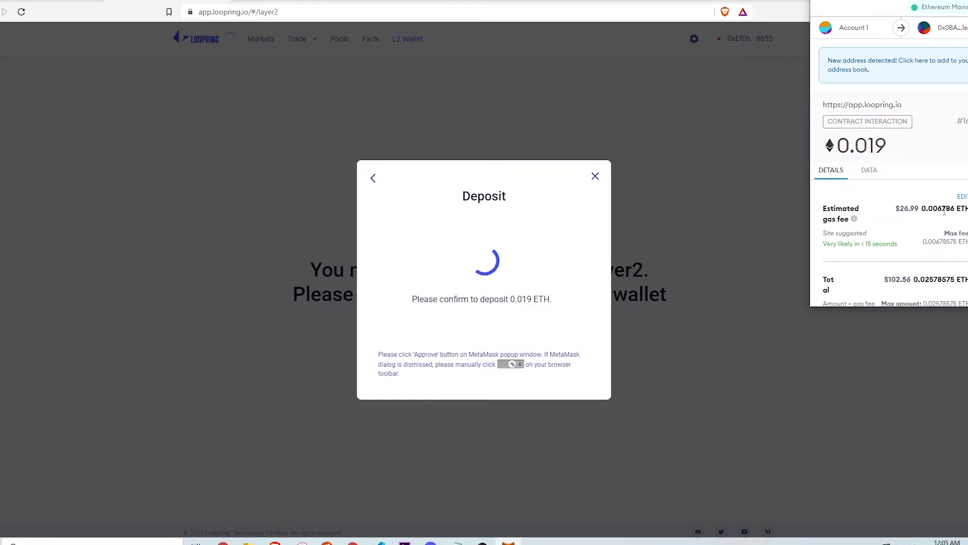
scroll(945, 215, "down", 2)
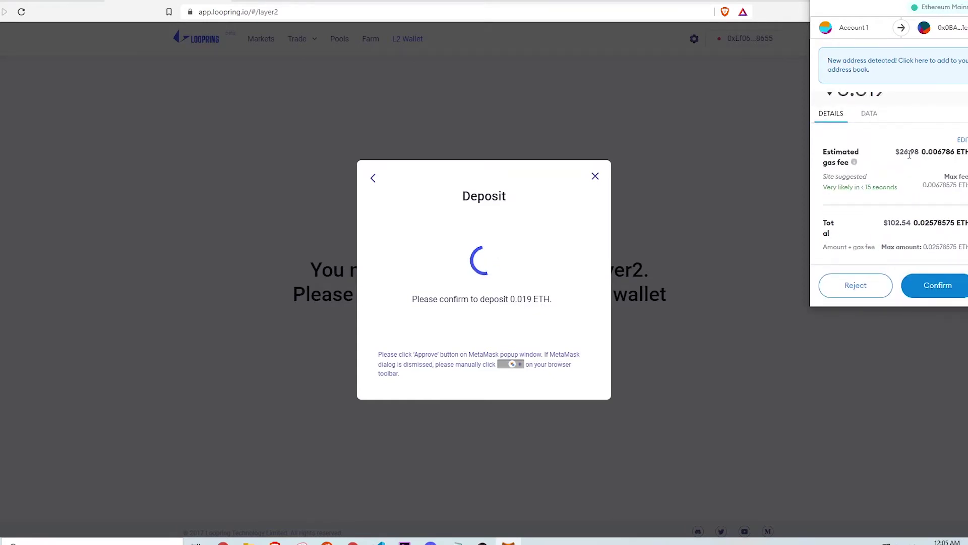
left_click(934, 282)
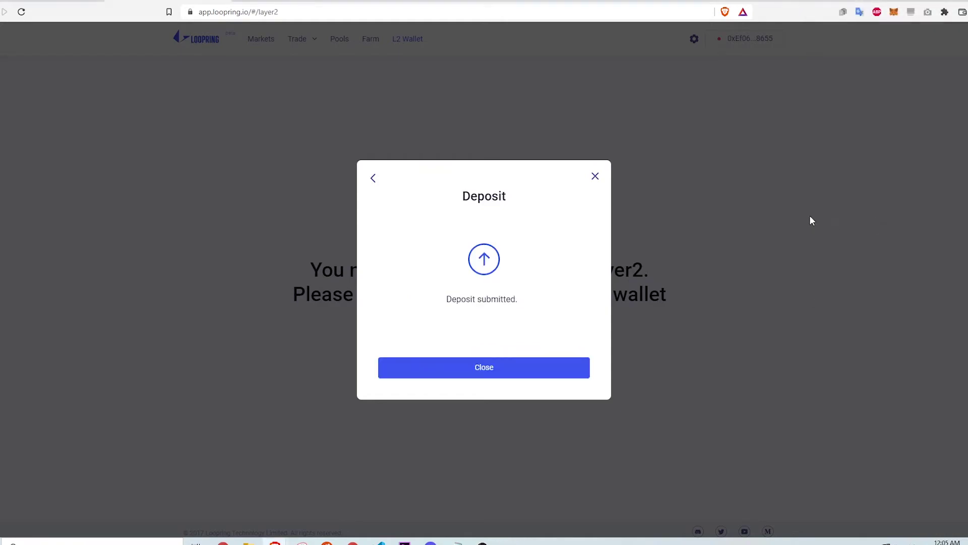
left_click(542, 371)
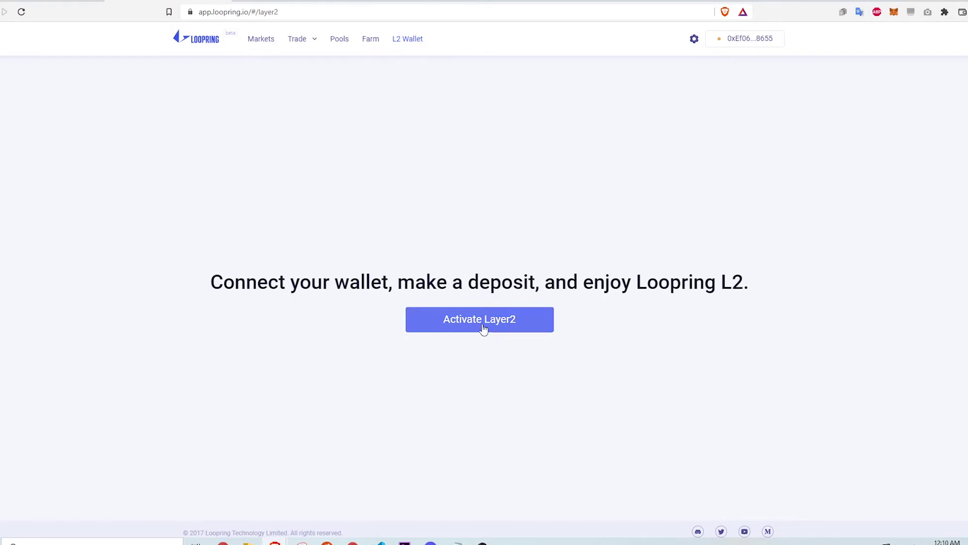
Step: Activate the Layer2 account by signing the access message and account update in MetaMask
left_click(483, 329)
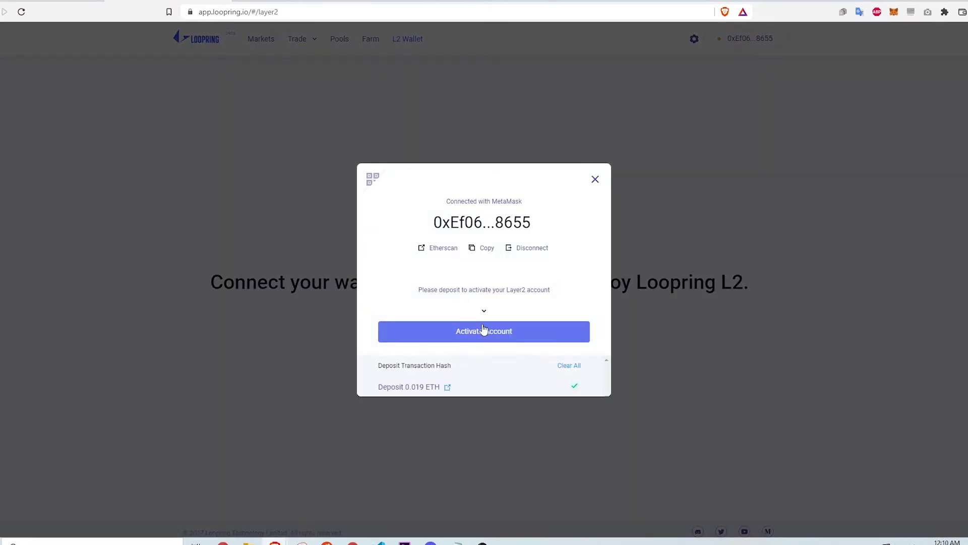
left_click(508, 337)
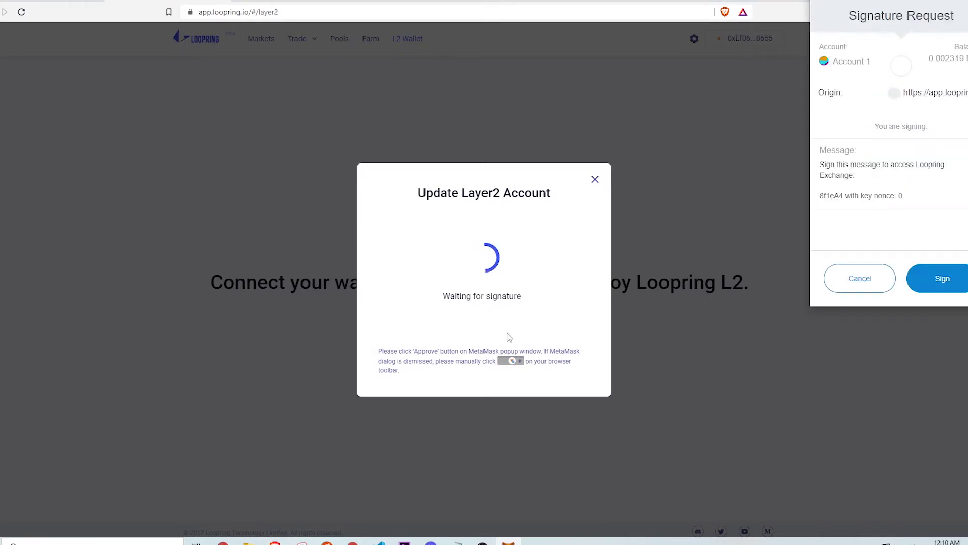
left_click(946, 275)
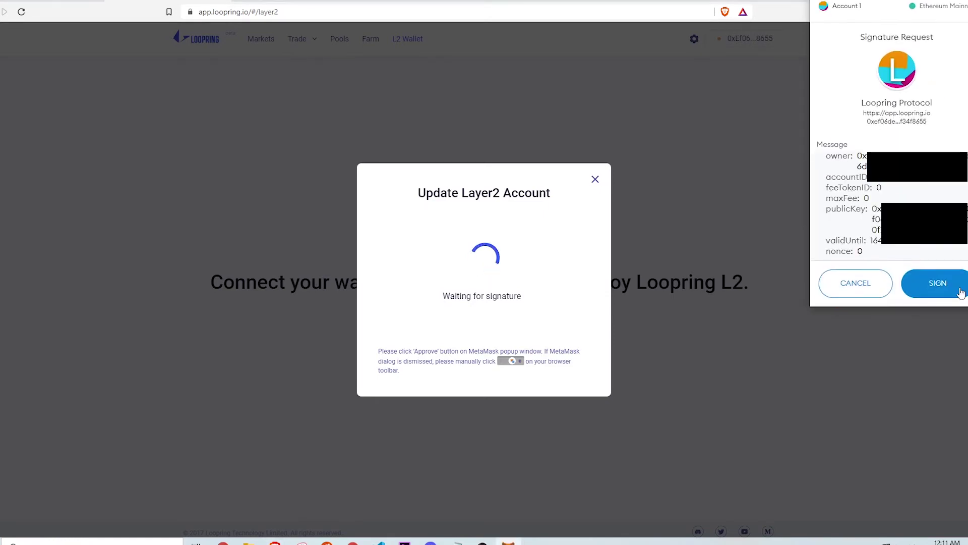
left_click(960, 291)
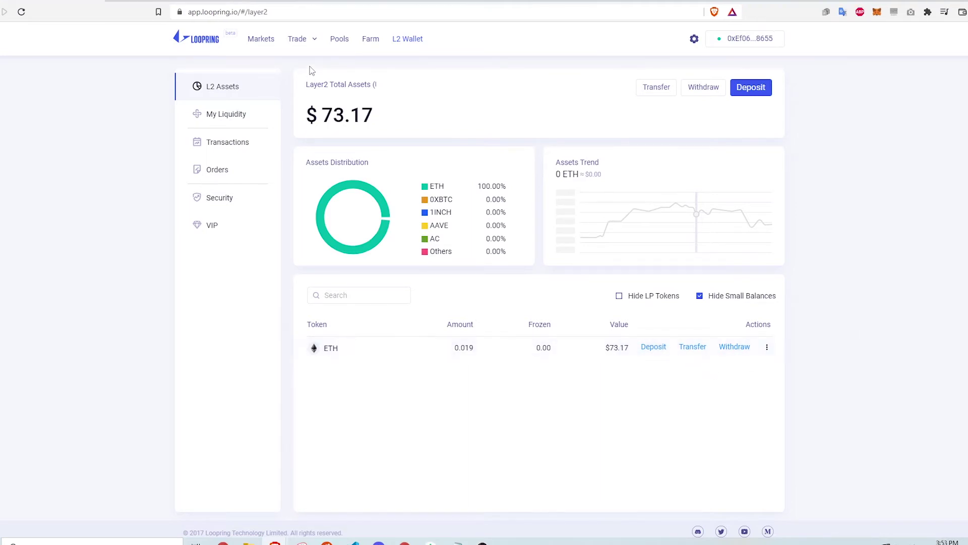
Step: Set up a simple swap from ETH to LRC using the full 0.019 ETH balance
mouse_move(298, 43)
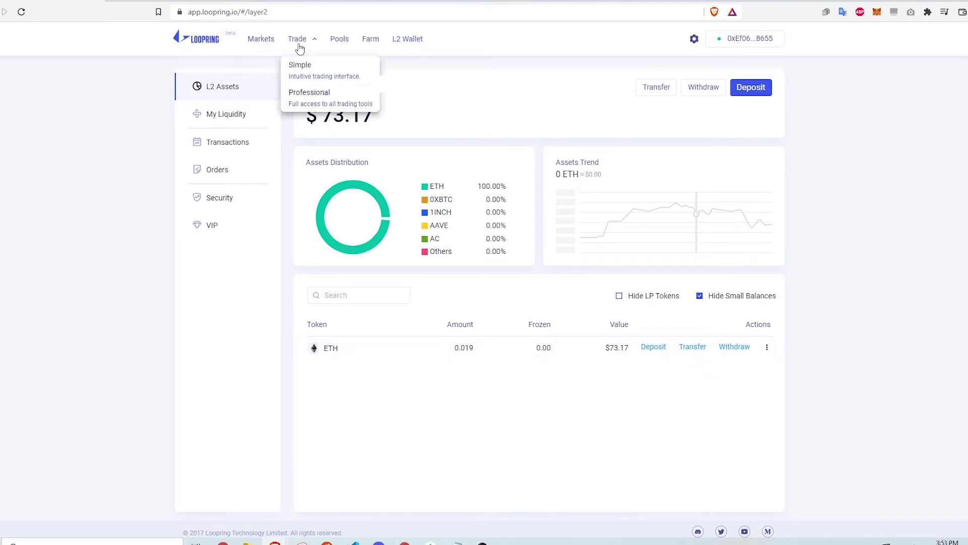
left_click(310, 72)
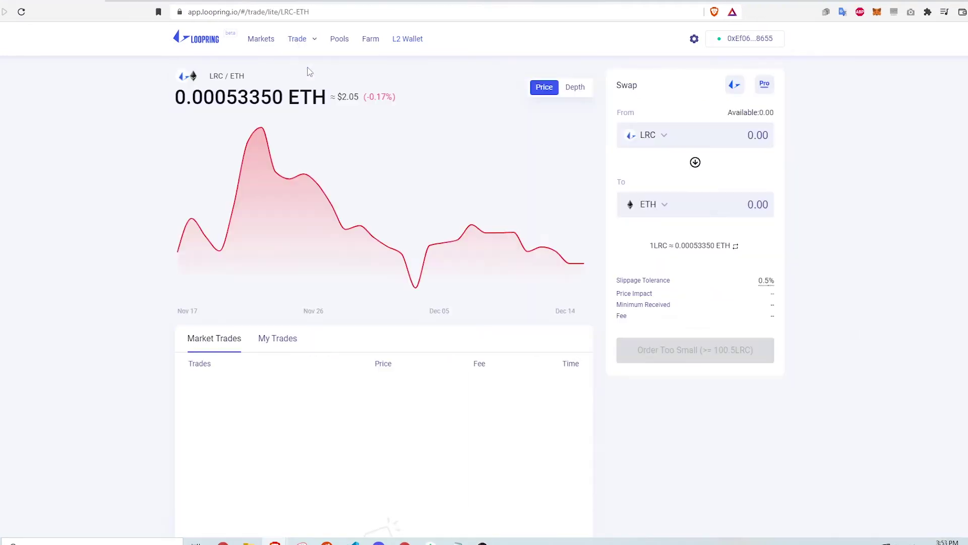
left_click(672, 147)
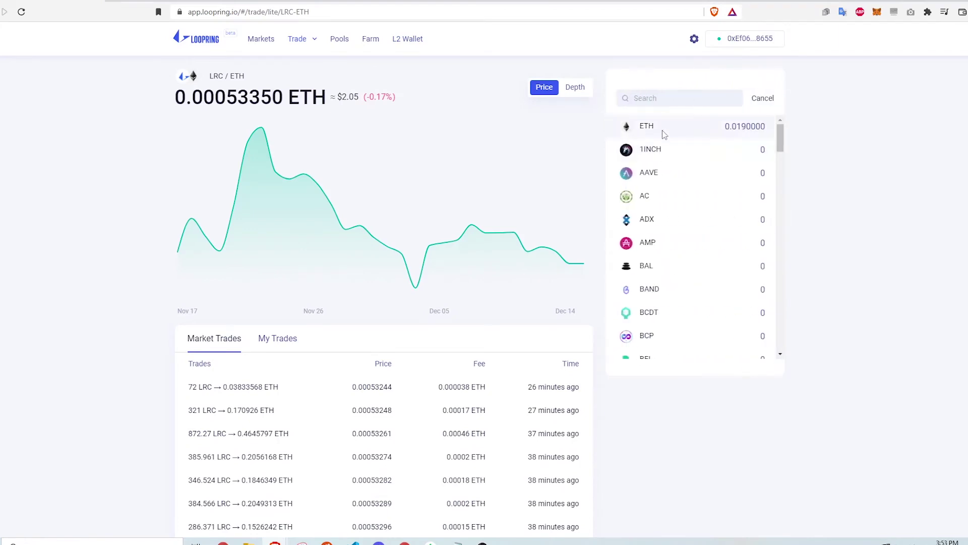
left_click(662, 130)
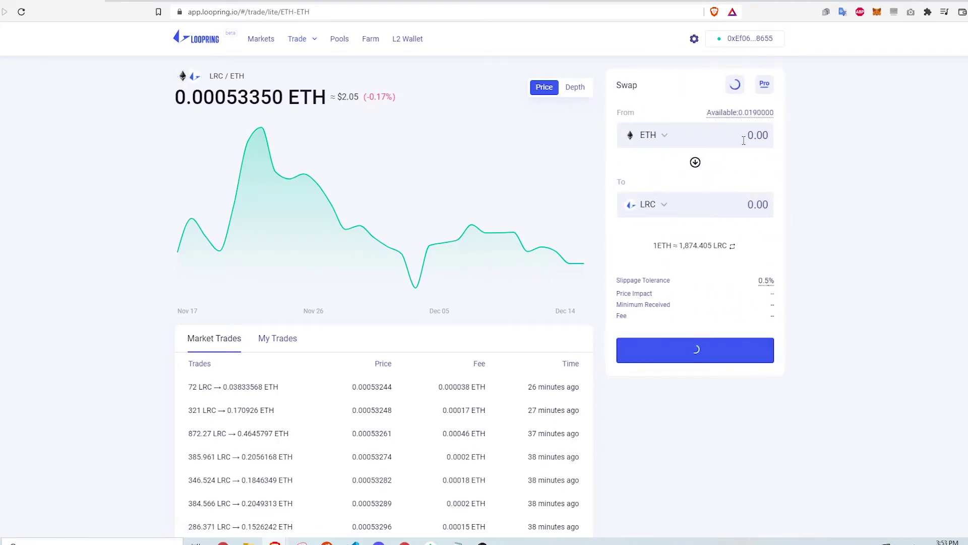
left_click(751, 113)
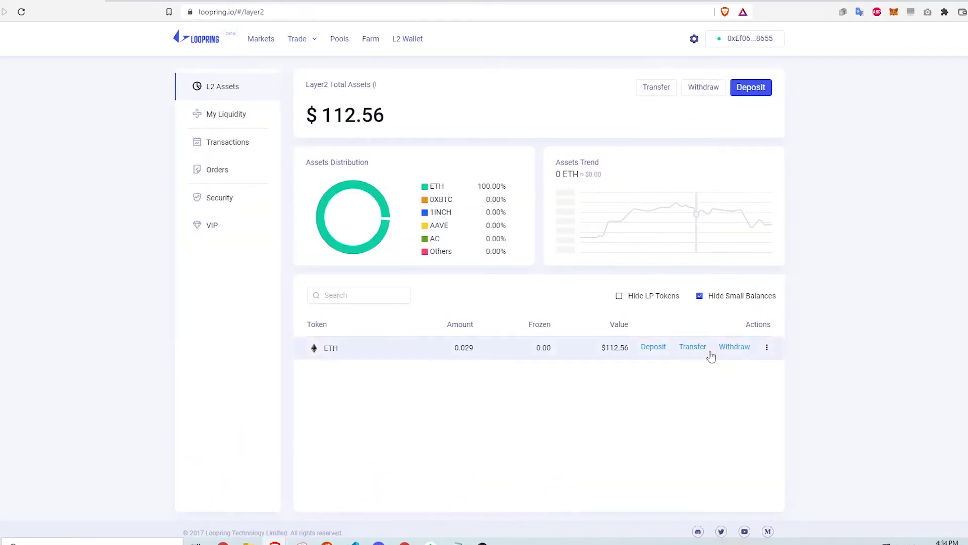
Step: Swap the entire 0.029 ETH balance into LRC on the simple swap page
mouse_move(313, 39)
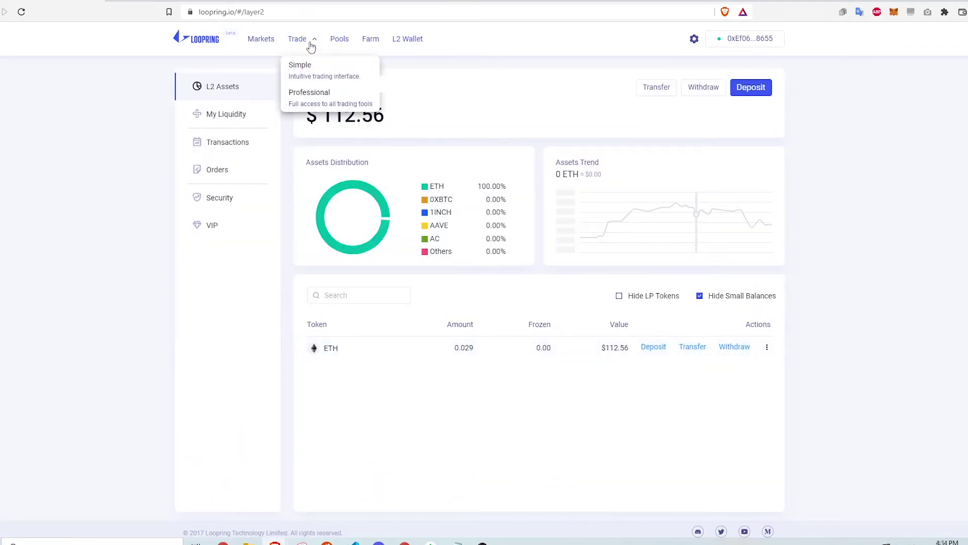
left_click(310, 64)
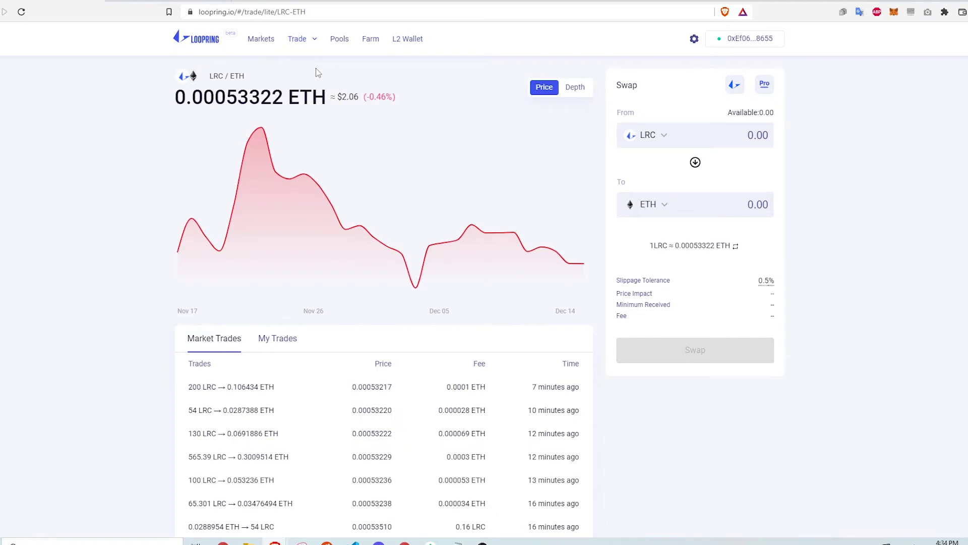
left_click(670, 142)
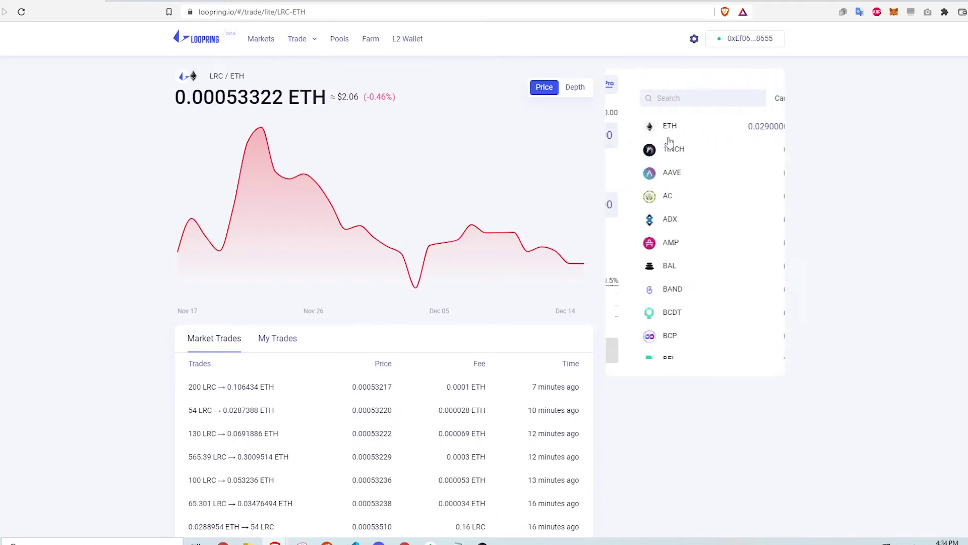
left_click(665, 130)
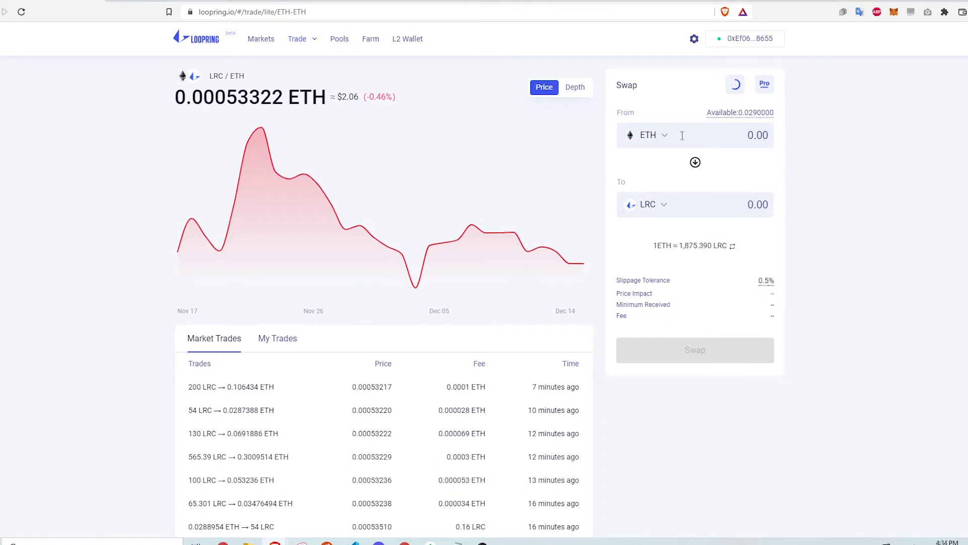
left_click(767, 115)
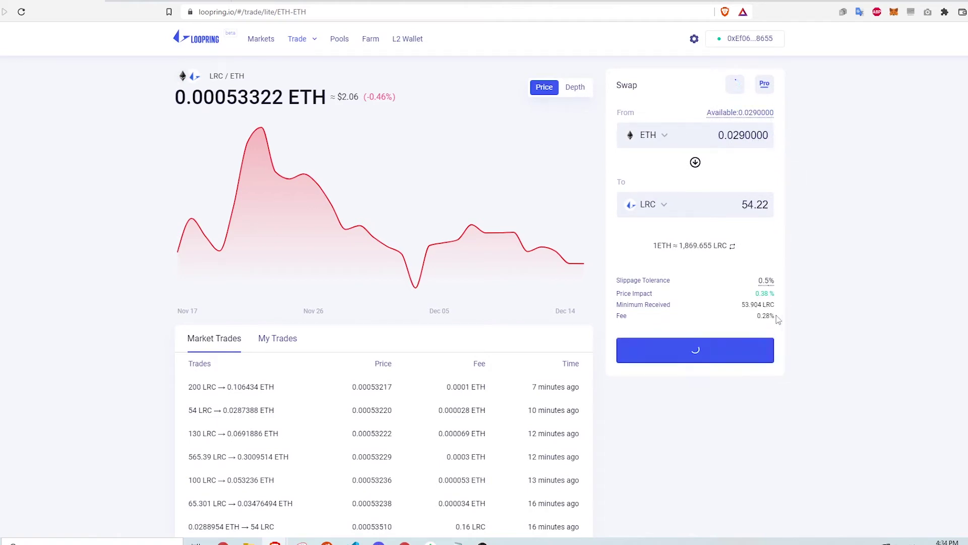
left_click(690, 355)
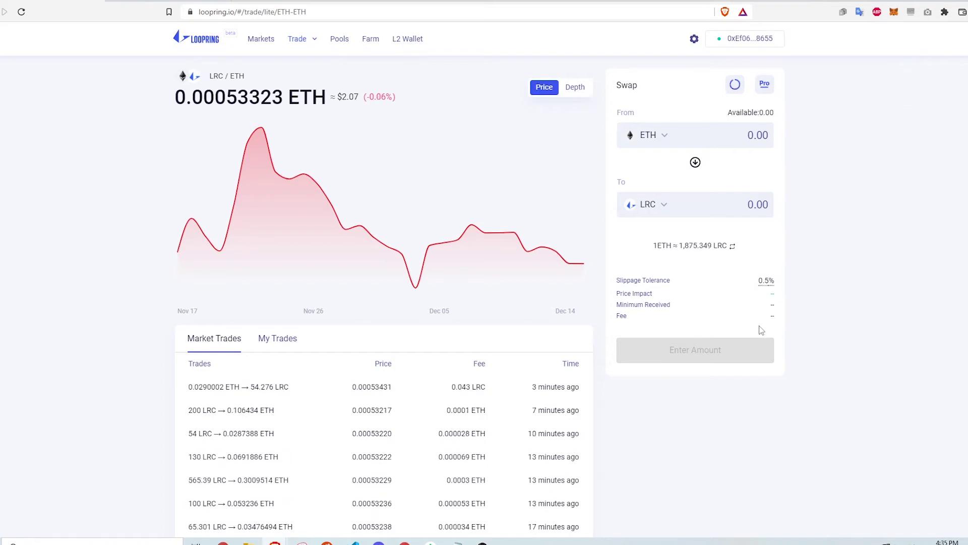
Step: Open the L2 wallet's trade history, highlighting the 0.043 LRC fee and the swap-fee explanation
left_click(403, 43)
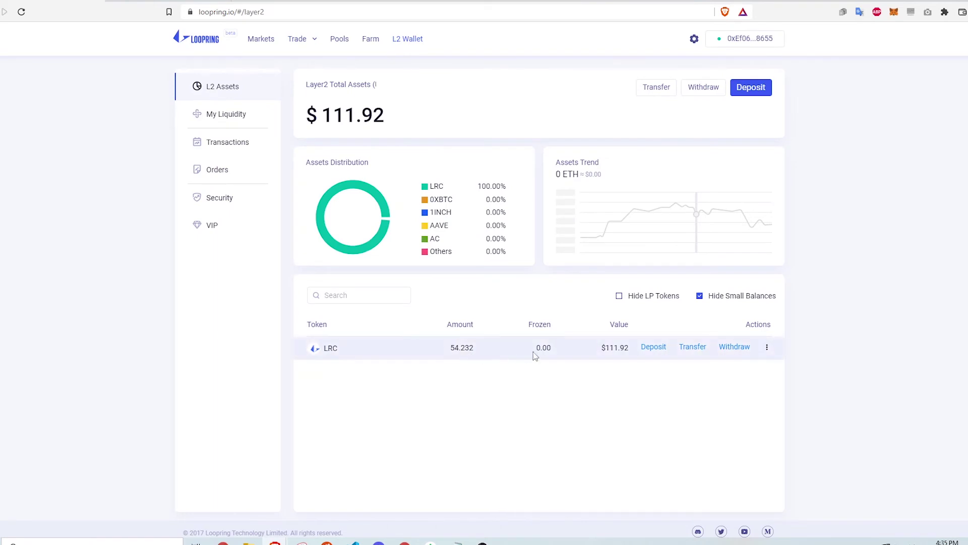
left_click(244, 140)
left_click(401, 100)
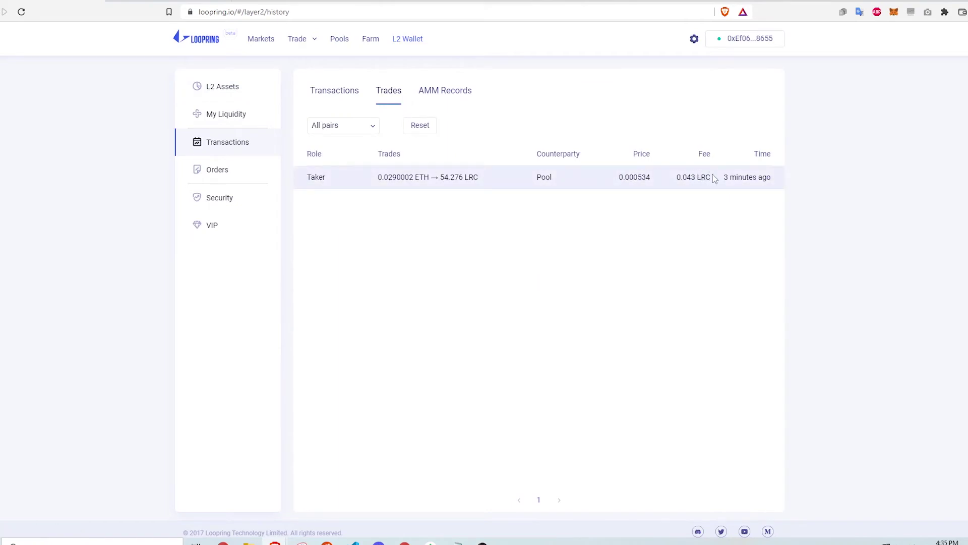
left_click_drag(710, 173, 676, 177)
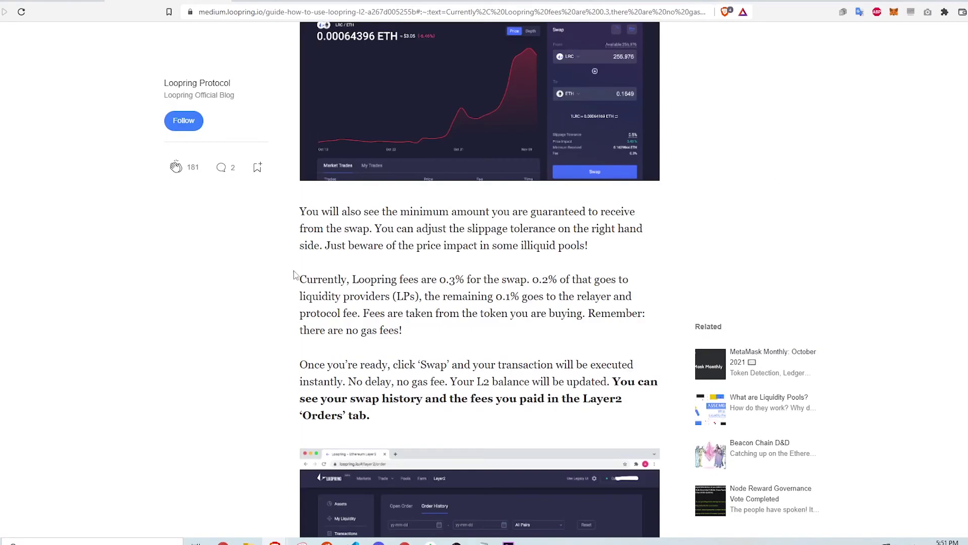
left_click_drag(300, 279, 531, 337)
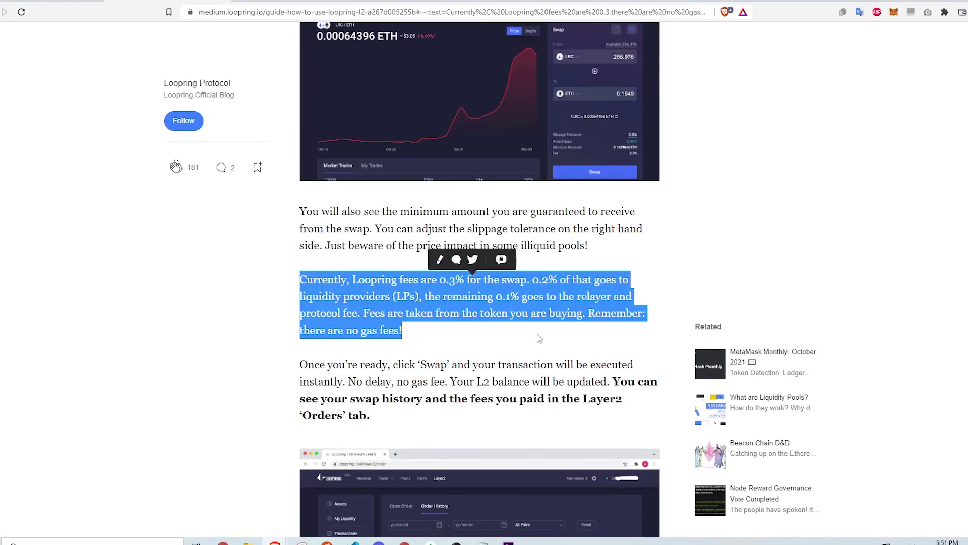
left_click(539, 338)
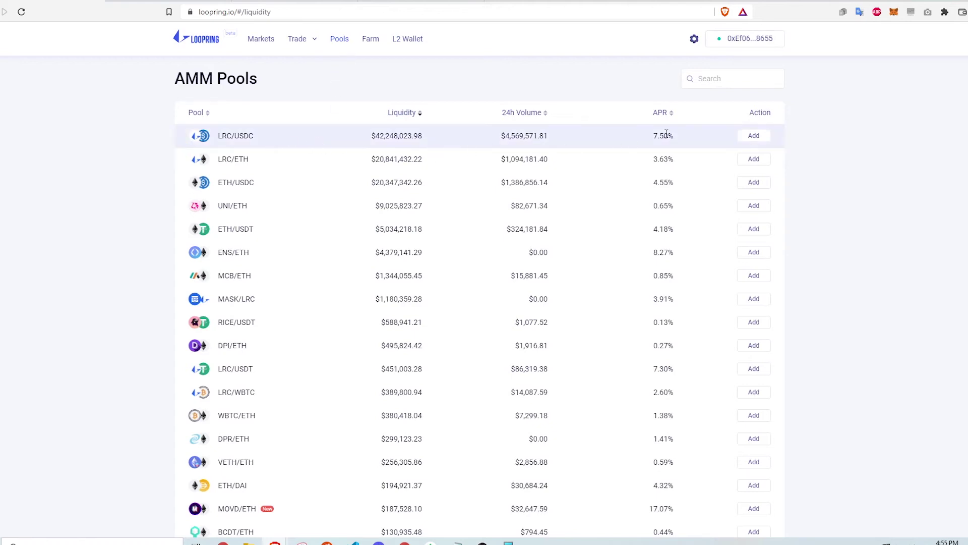
Step: Enter 50 LRC in the LRC/USDC pool's add-liquidity form, pairing it with 103.6077 USDC
left_click(753, 137)
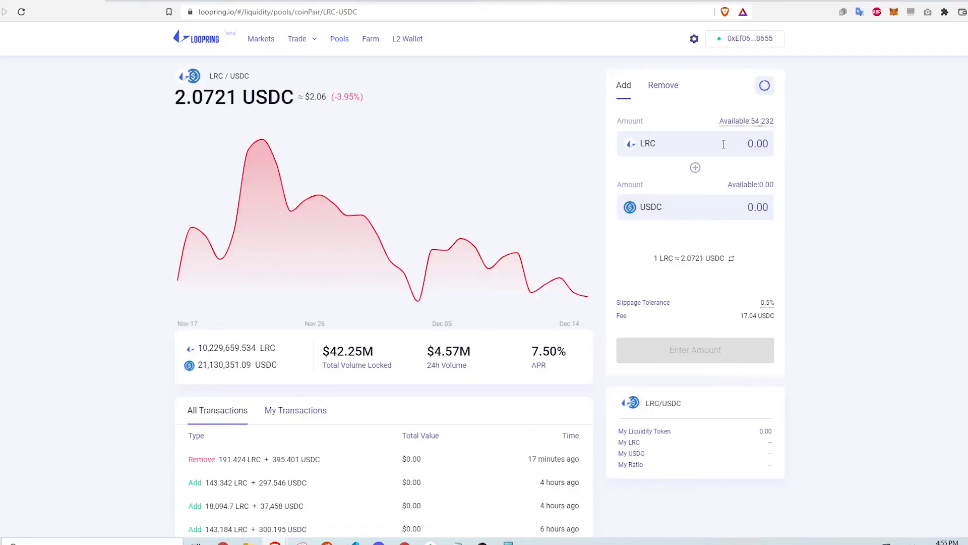
left_click(723, 145)
type("40")
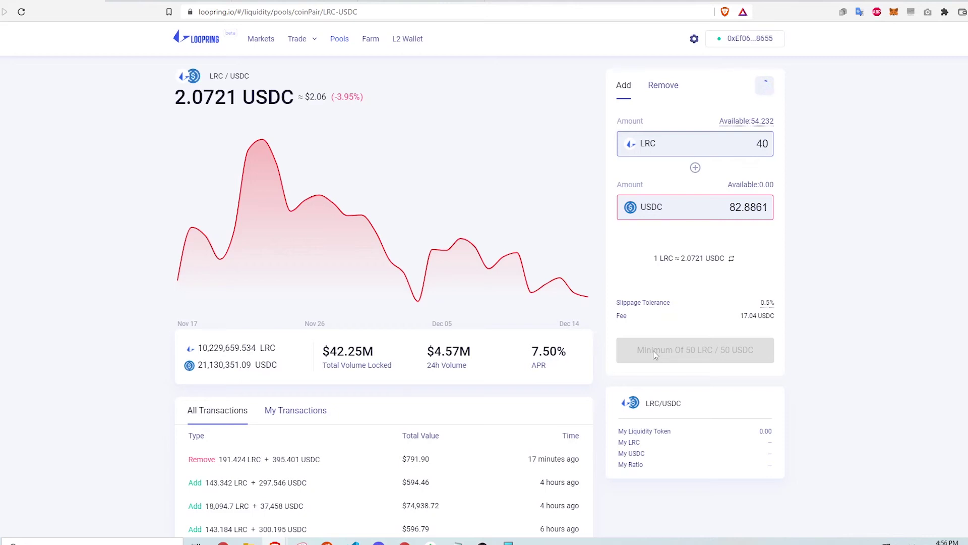
key("BackSpace")
key("BackSpace")
type("50")
left_click(704, 352)
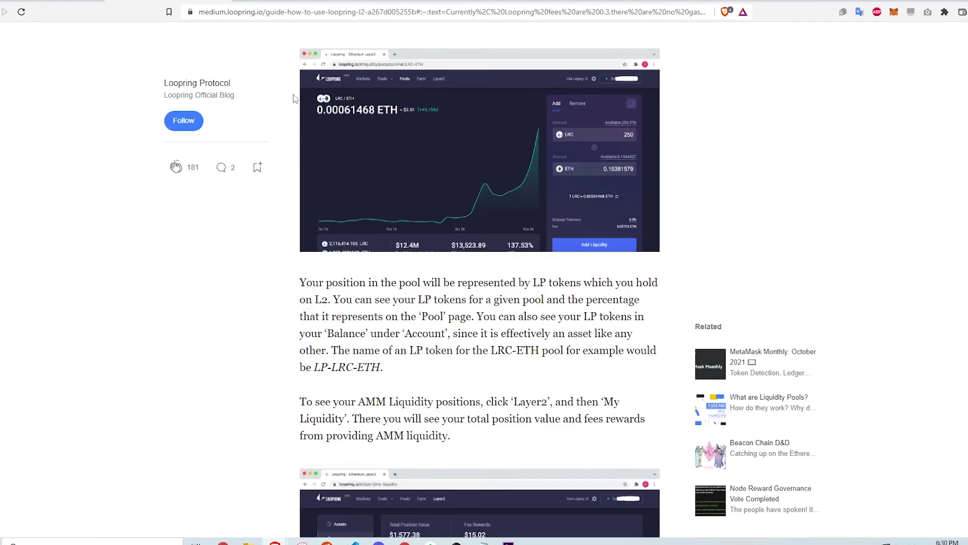
Step: Read the Medium guide's LP token section, highlighting the paragraph and then clearing the selection
scroll(292, 102, "down", 2)
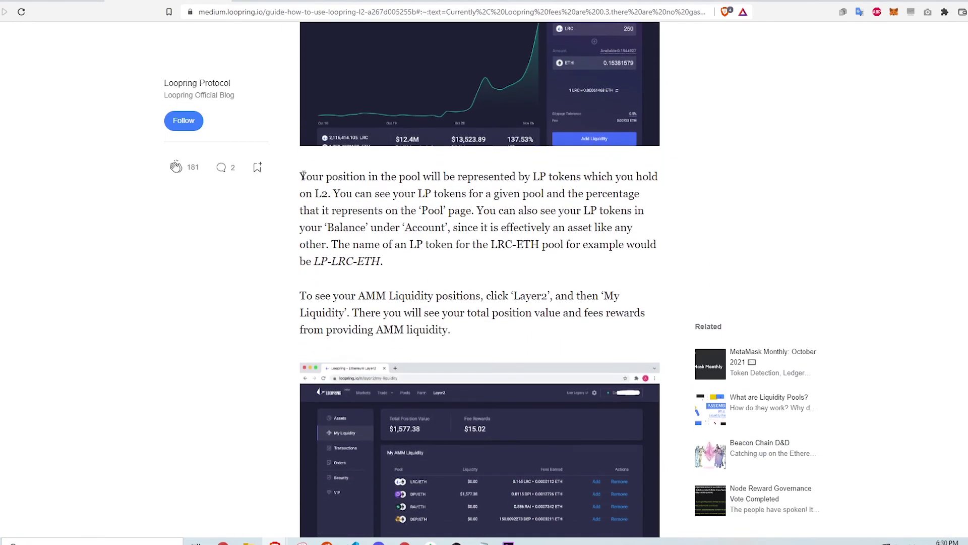
left_click_drag(306, 178, 534, 271)
left_click(476, 222)
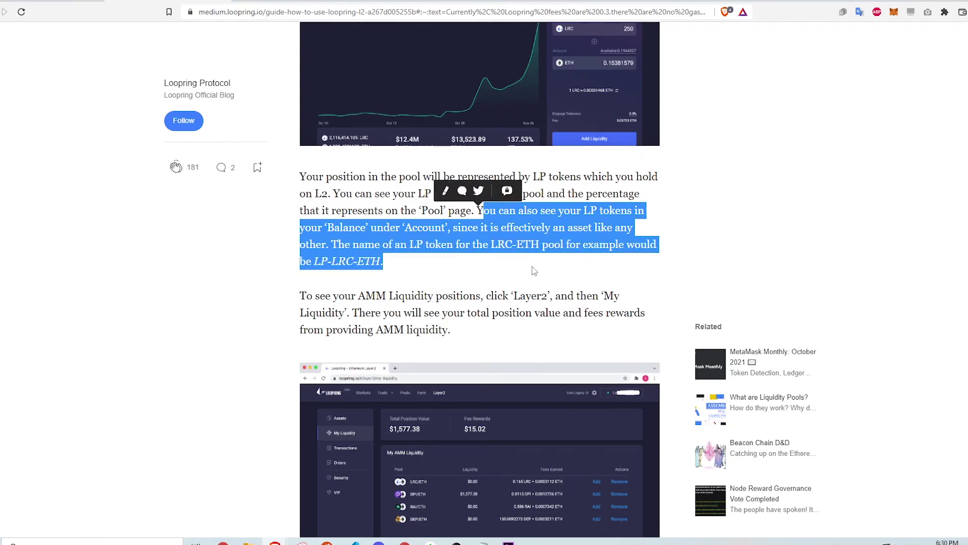
left_click(534, 271)
scroll(500, 355, "down", 2)
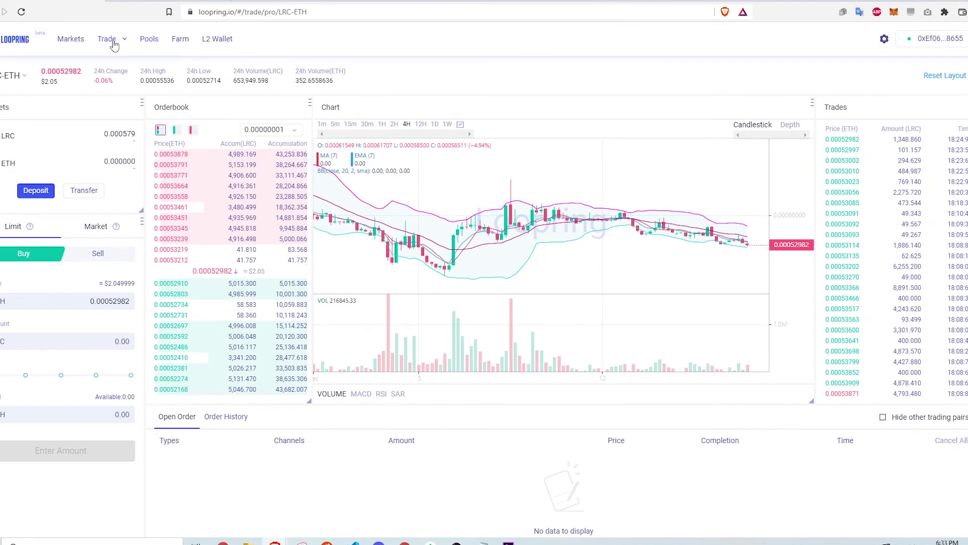
Step: Switch to the professional LRC-ETH trading view
mouse_move(114, 44)
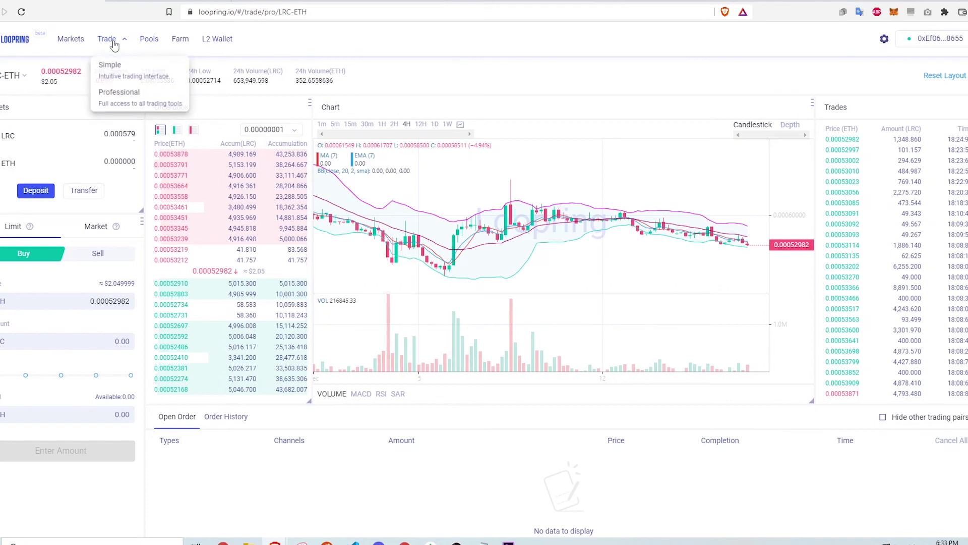
left_click(125, 94)
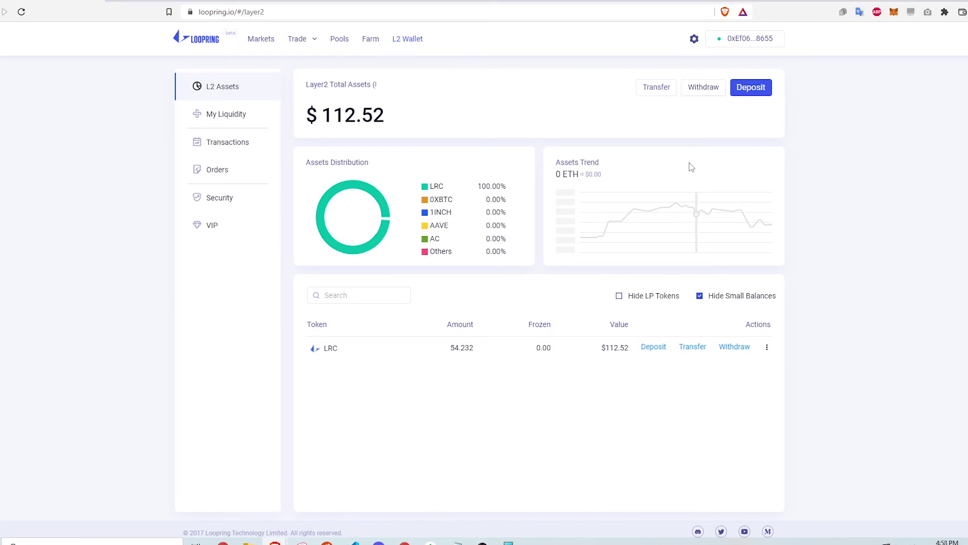
Step: Start an LRC withdrawal with the MetaMask wallet address as the withdrawal address
left_click(719, 96)
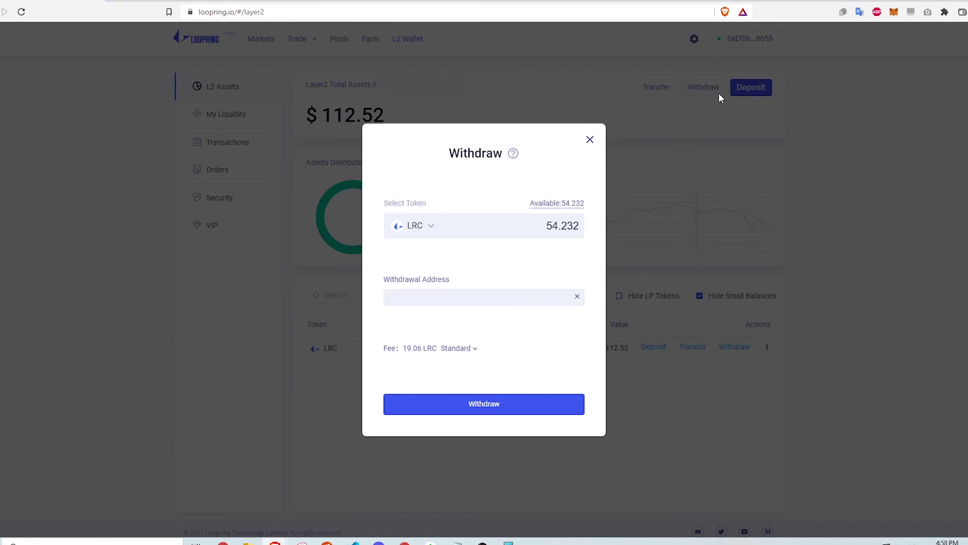
left_click(893, 12)
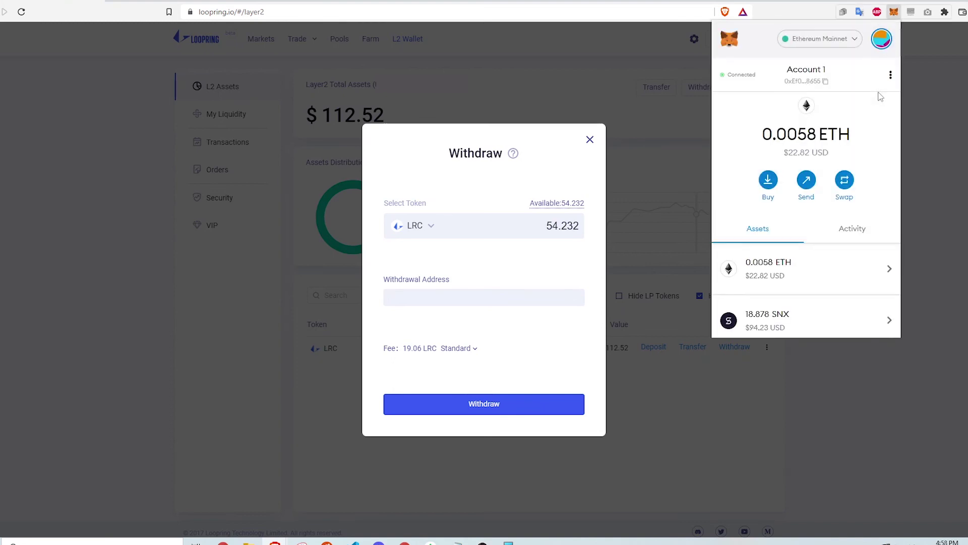
left_click(508, 298)
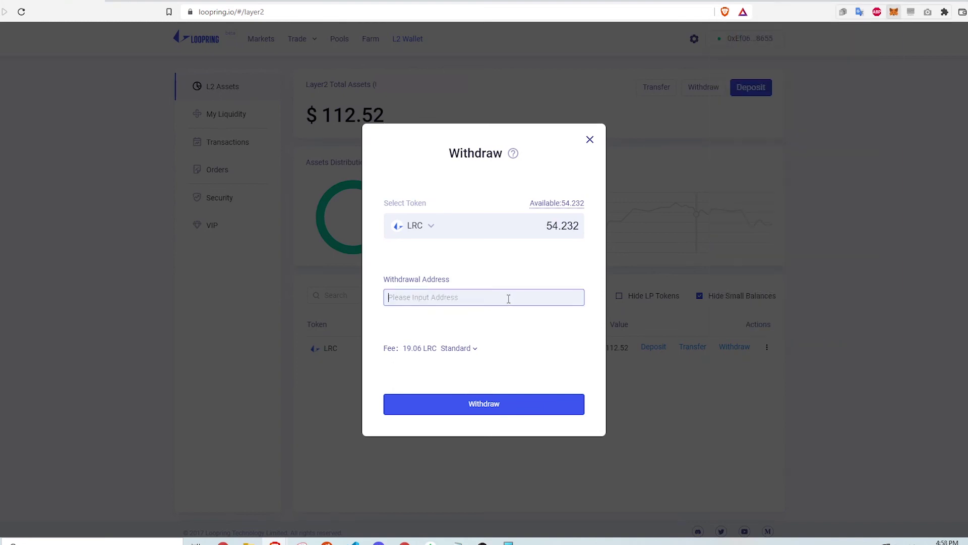
key("ctrl+v")
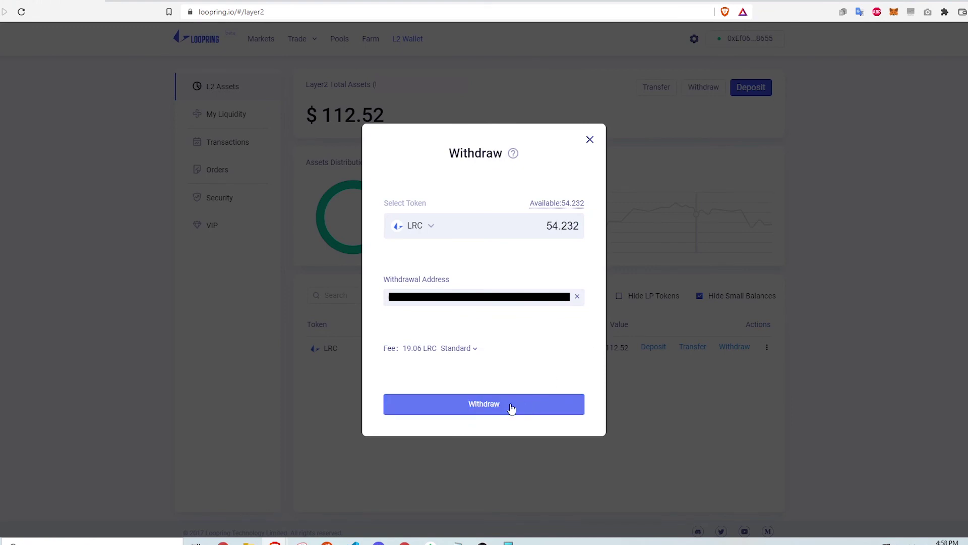
Step: Submit and sign the withdrawal, leaving 35.172 LRC frozen and total assets at $72.97
left_click(490, 409)
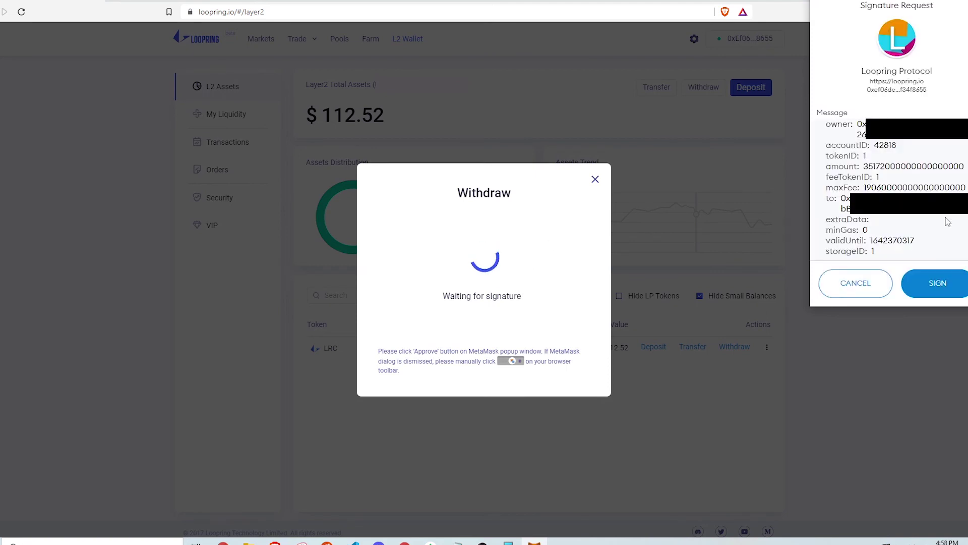
left_click(943, 290)
left_click(893, 12)
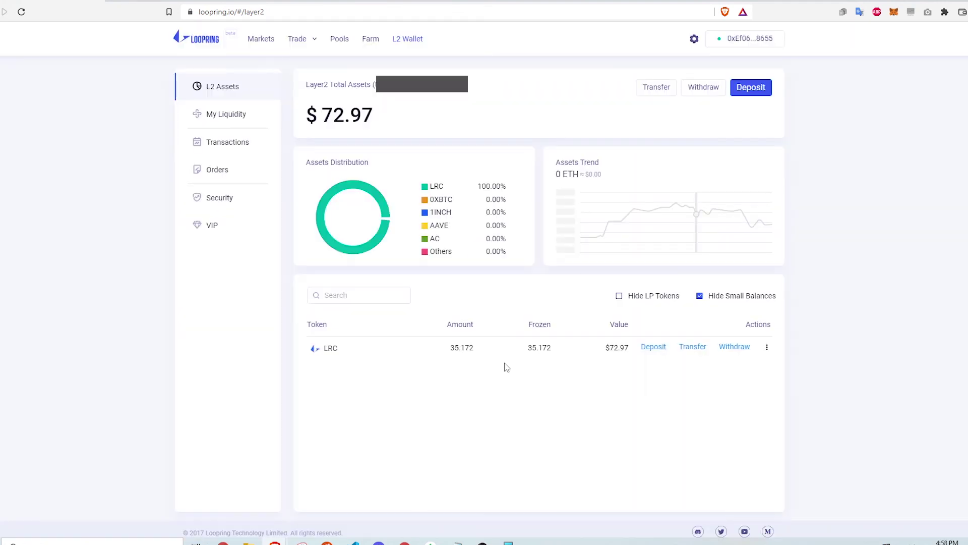
Step: Check MetaMask's token list and confirm it now holds 35.172 LRC worth $71.96
scroll(873, 203, "down", 3)
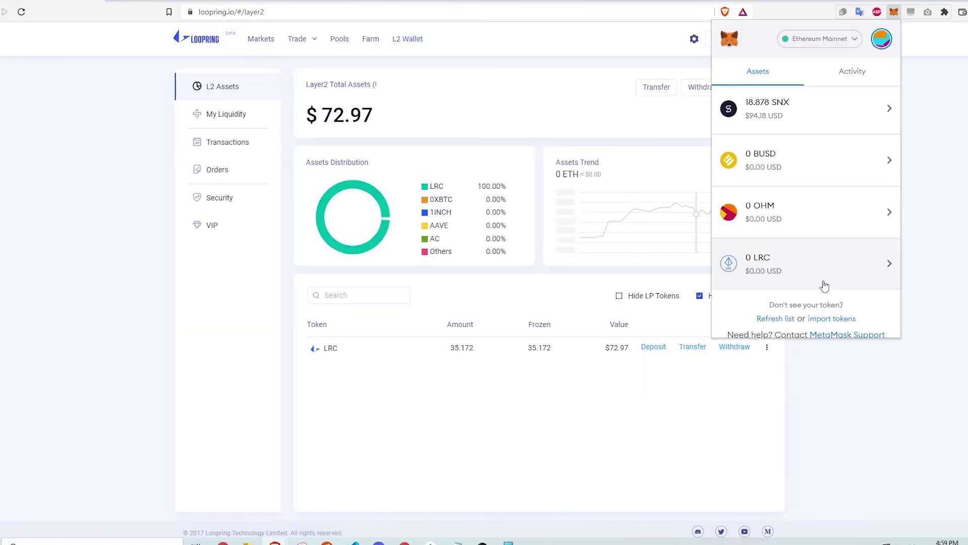
left_click(695, 386)
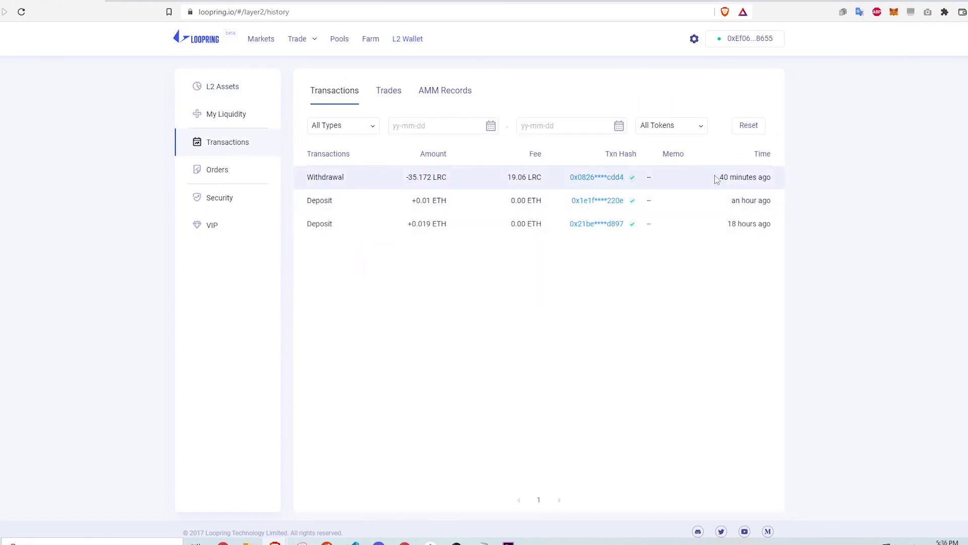
left_click(895, 15)
scroll(844, 209, "down", 5)
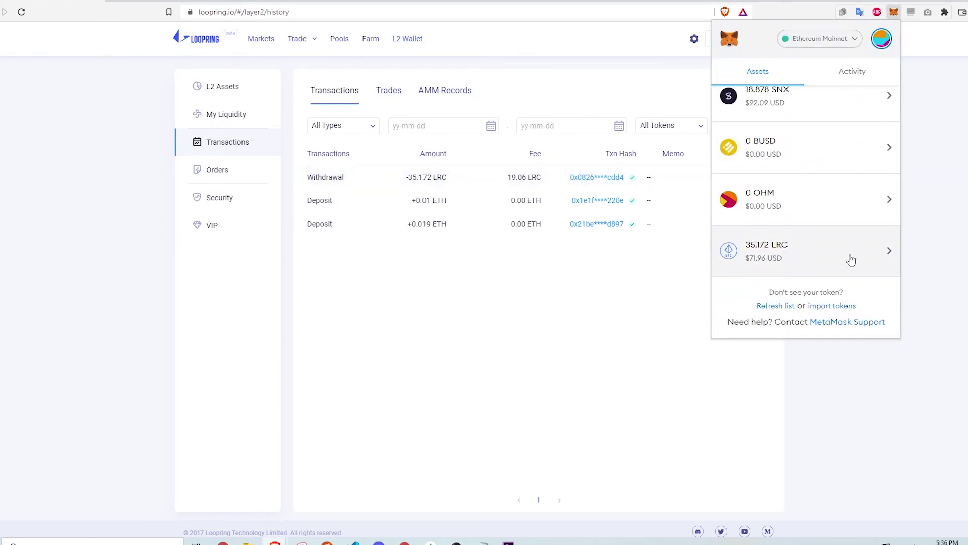